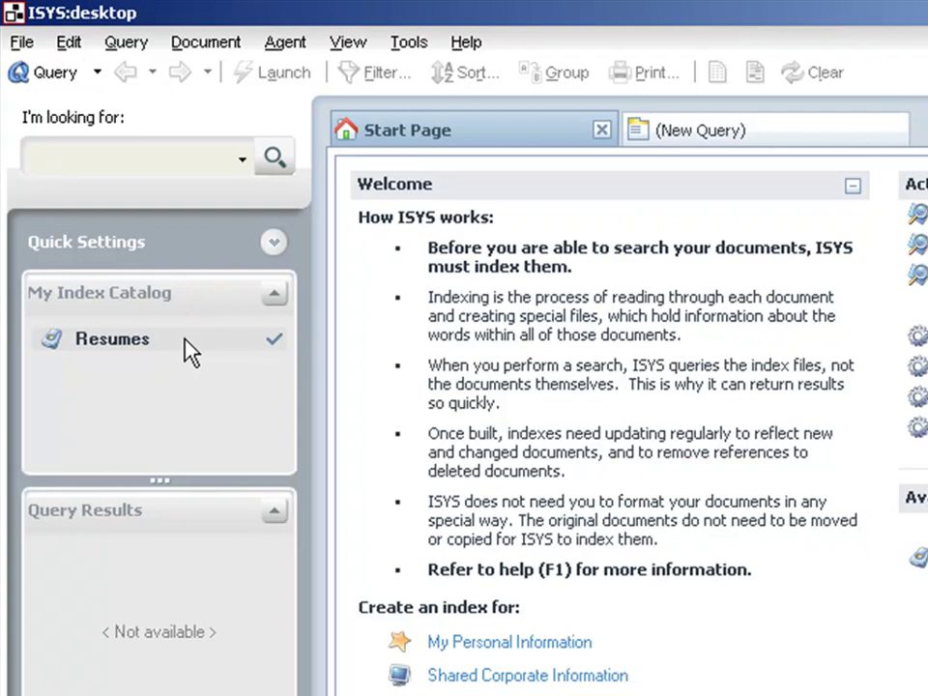
# Search the Resumes index for 'java developer' to list ranked matching resumes
pyautogui.click(174, 159)
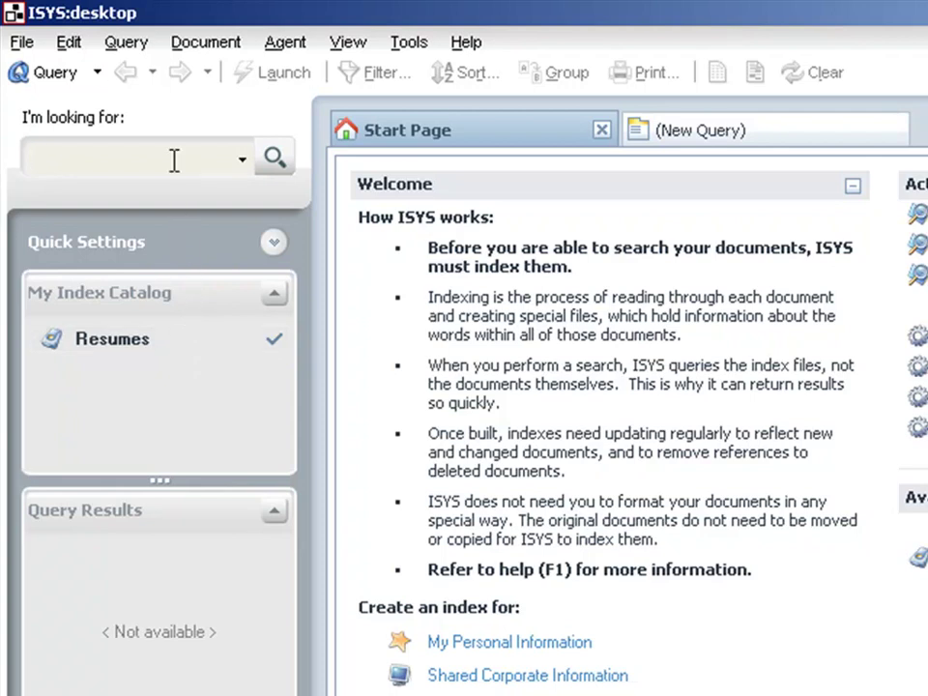
pyautogui.write('java de')
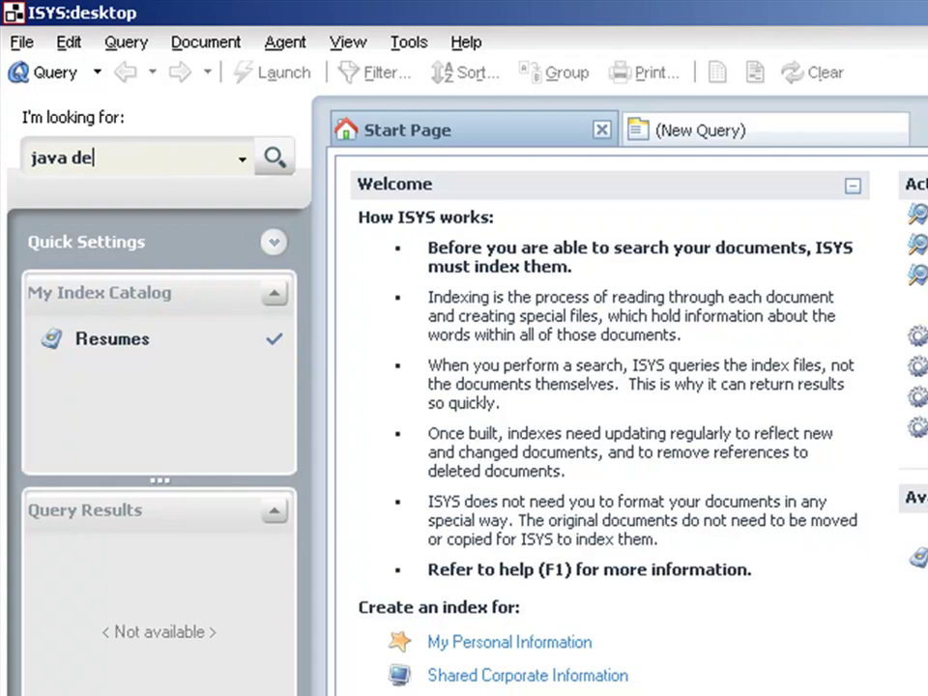
pyautogui.write('veloper')
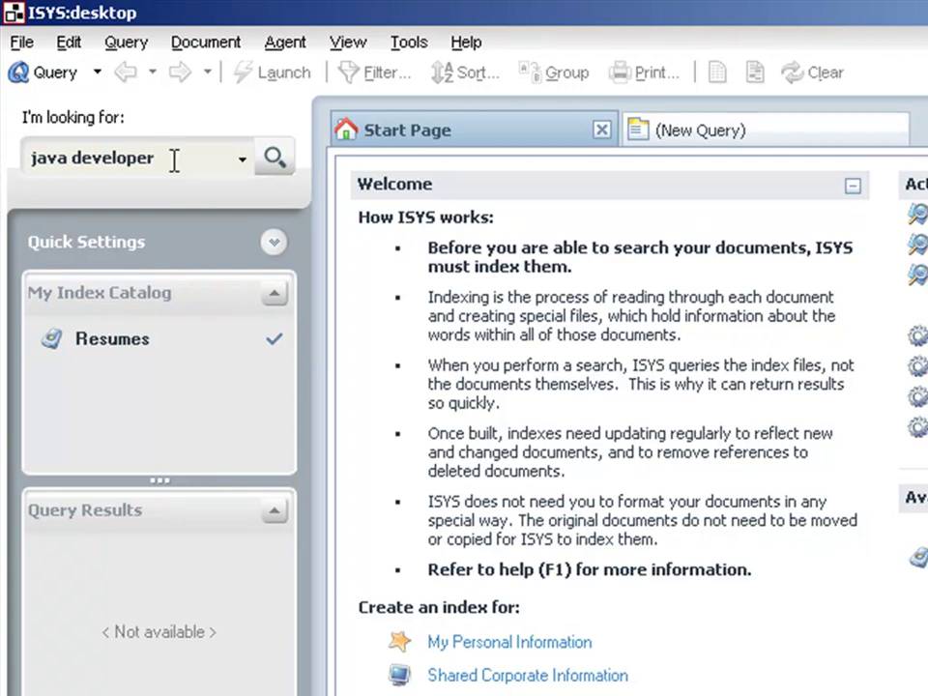
pyautogui.press('Return')
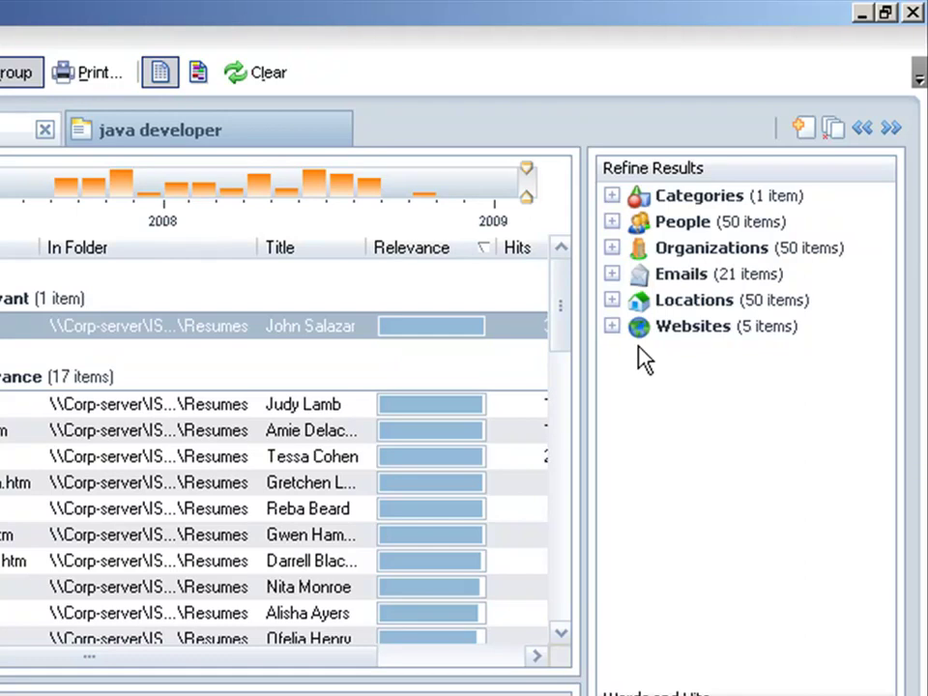
# Refine the java developer results by the Oracle organization, leaving seven resumes
pyautogui.click(612, 248)
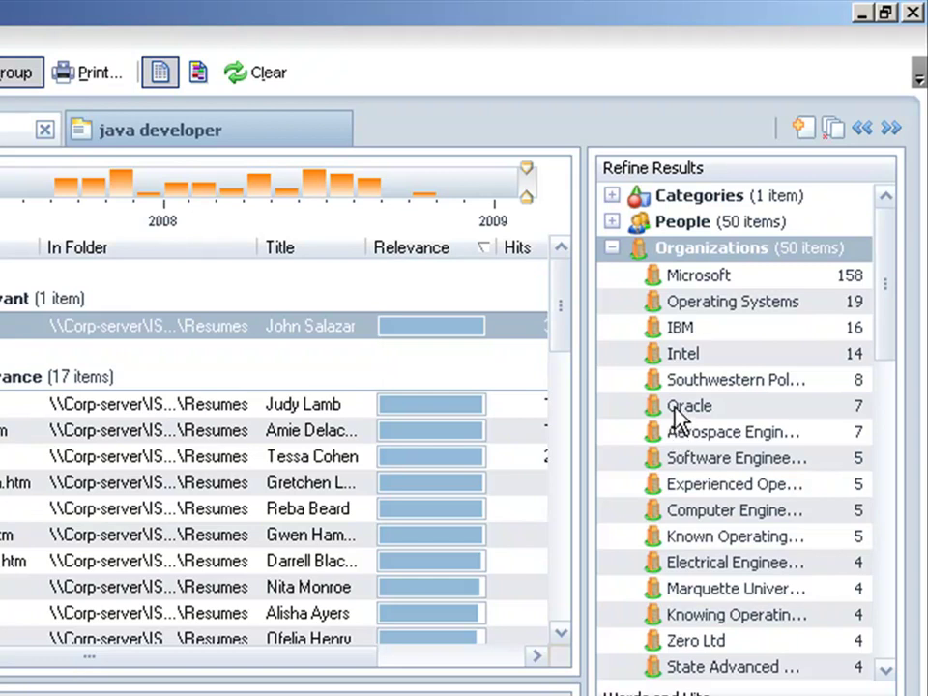
pyautogui.click(677, 408)
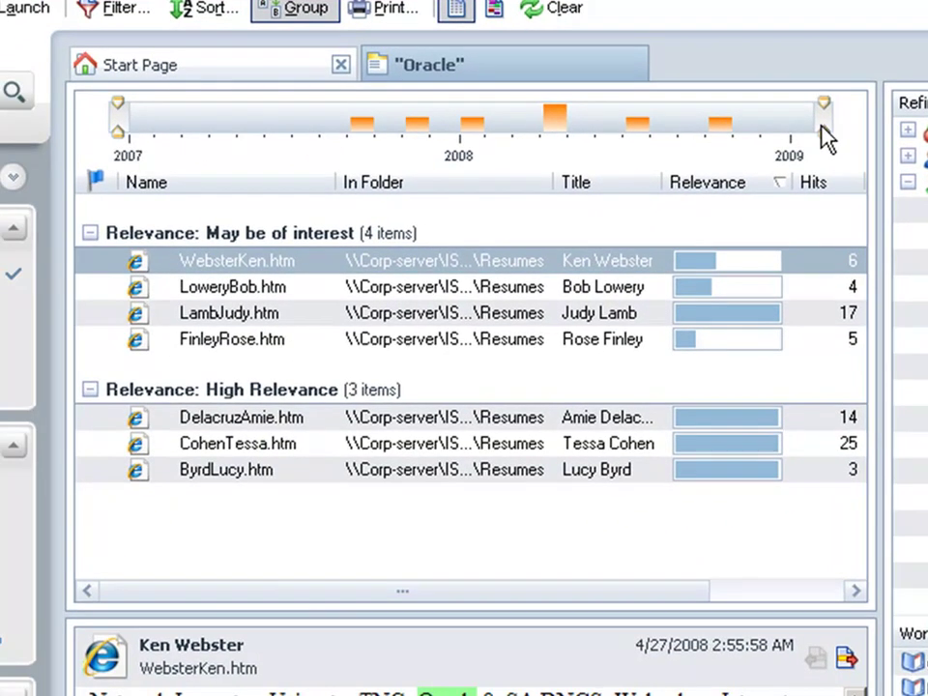
# Pull the timeline's end back toward late 2008 to leave six resumes, previewing two candidates
pyautogui.moveTo(821, 125); pyautogui.dragTo(677, 125)
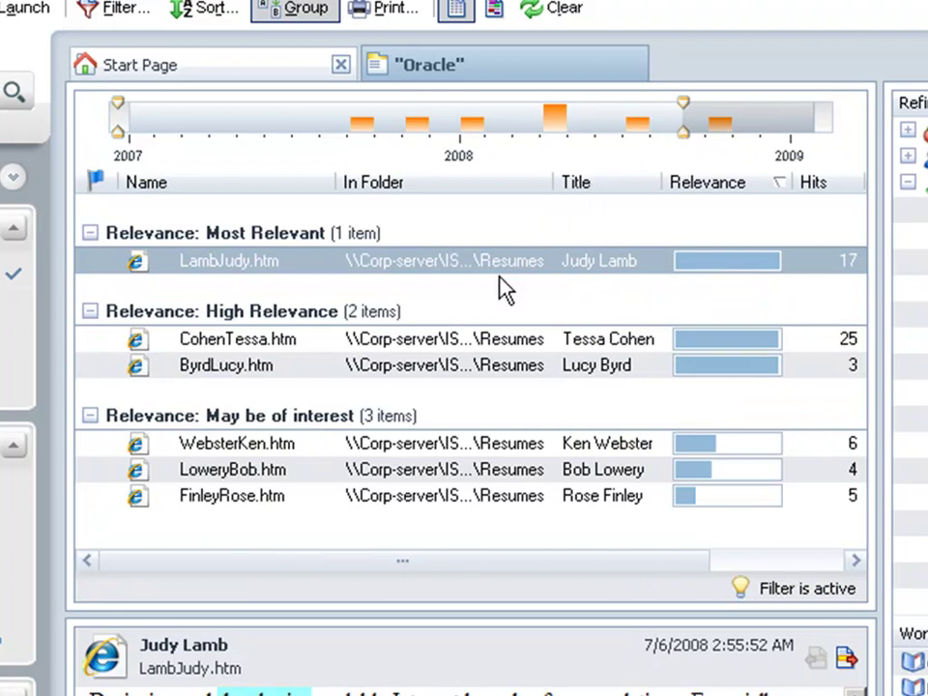
pyautogui.click(495, 342)
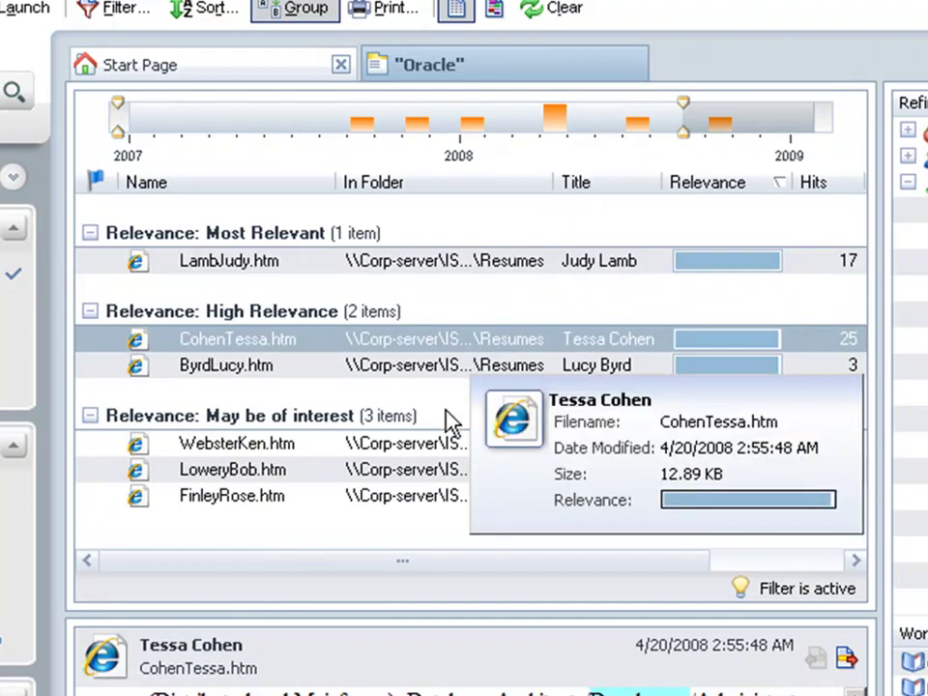
pyautogui.click(435, 447)
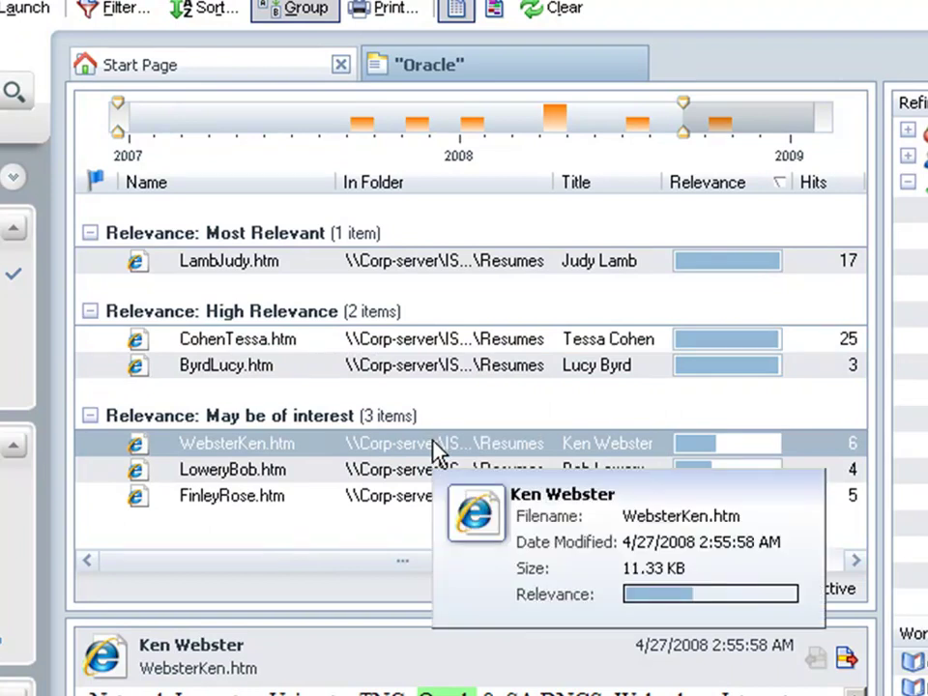
# Set a red document flag on both previewed candidates' resumes
pyautogui.rightClick(435, 446)
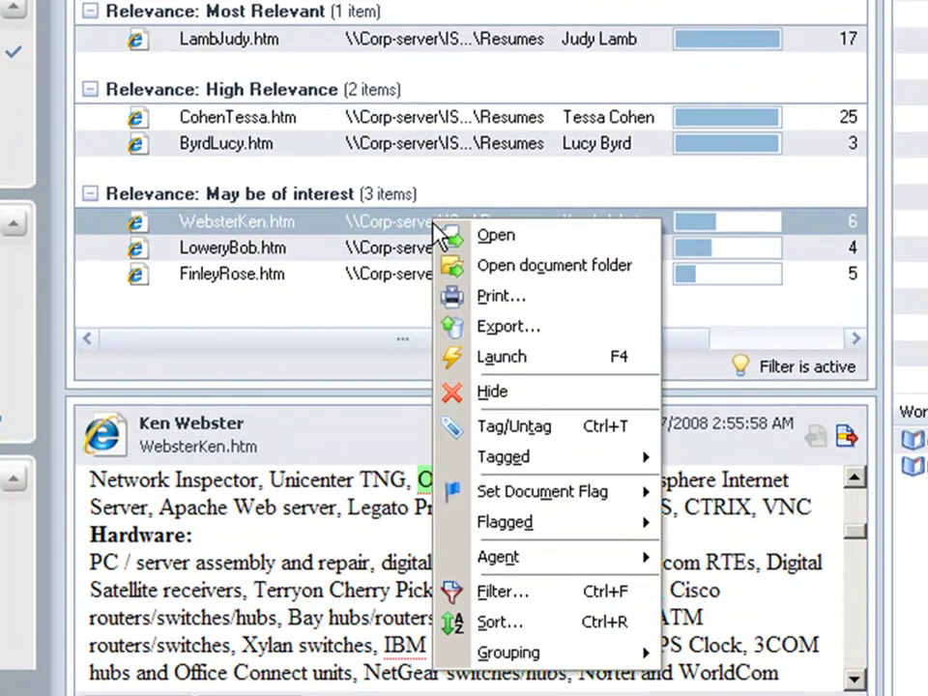
pyautogui.moveTo(543, 492)
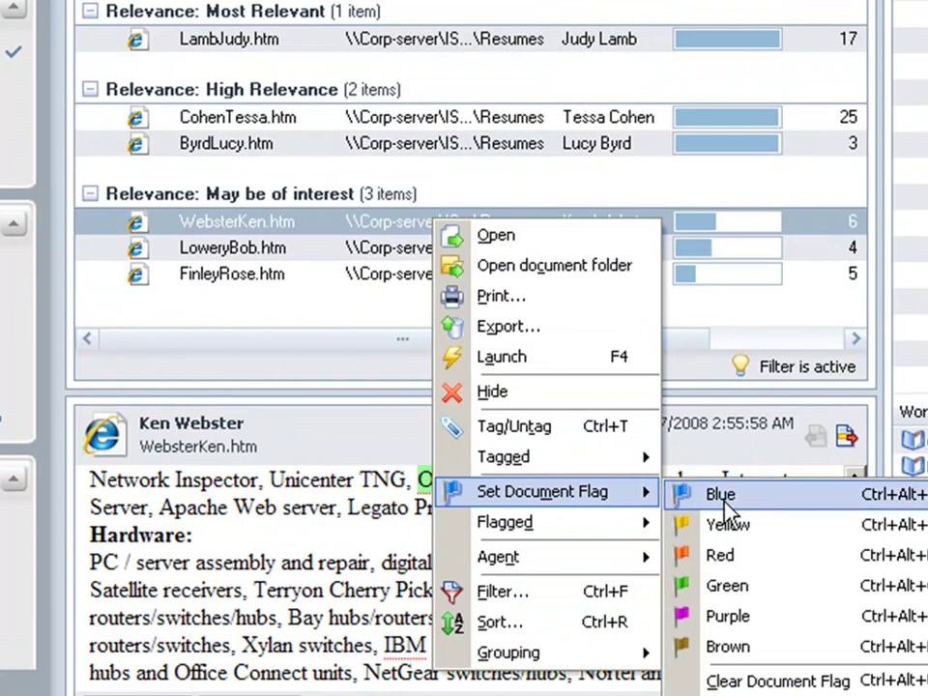
pyautogui.click(758, 557)
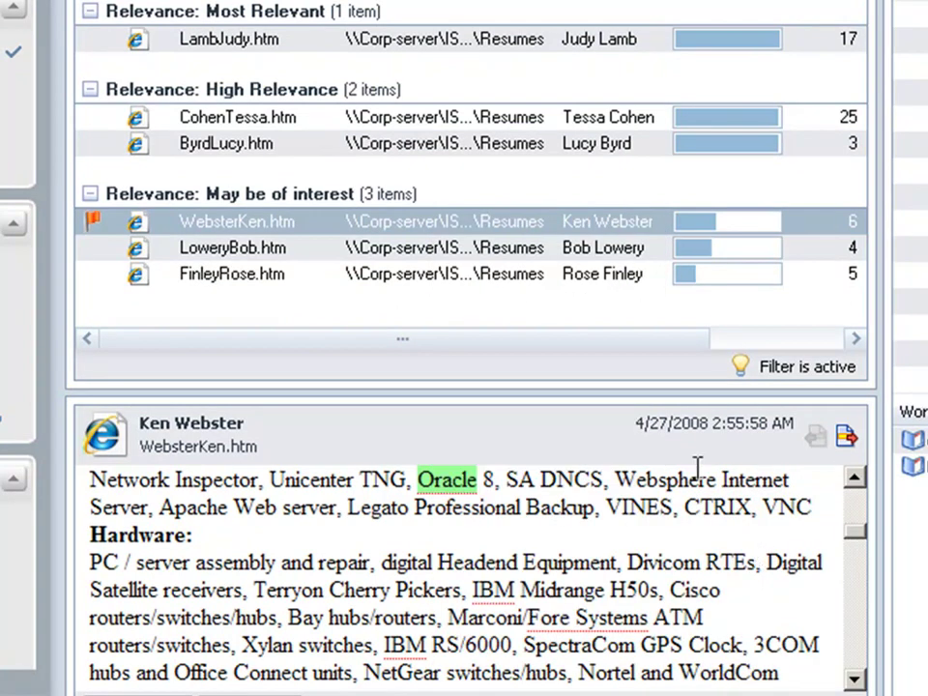
pyautogui.click(520, 118)
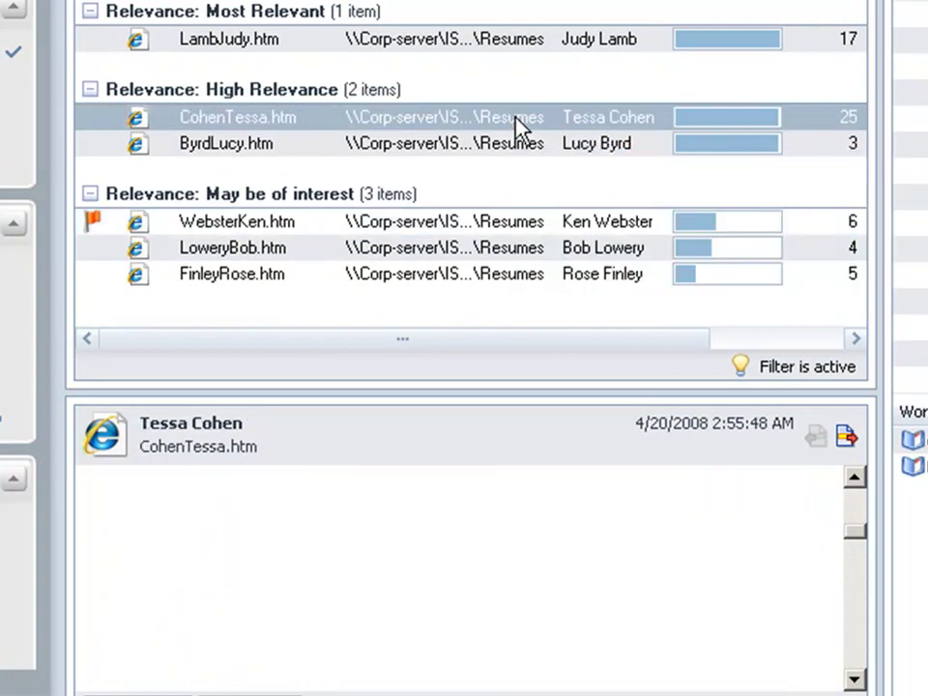
pyautogui.rightClick(518, 117)
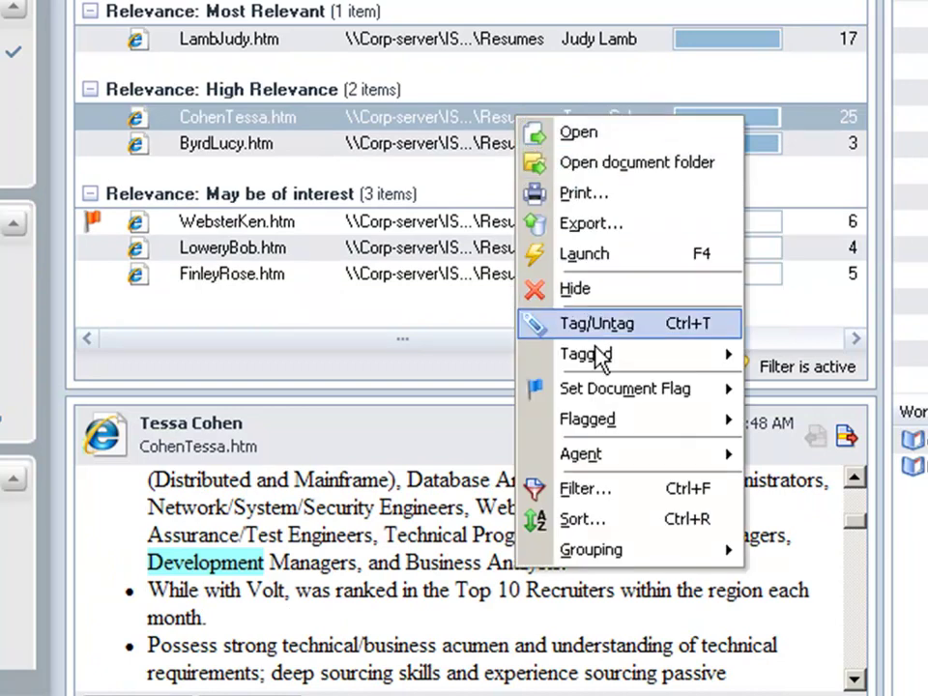
pyautogui.moveTo(624, 388)
pyautogui.click(805, 451)
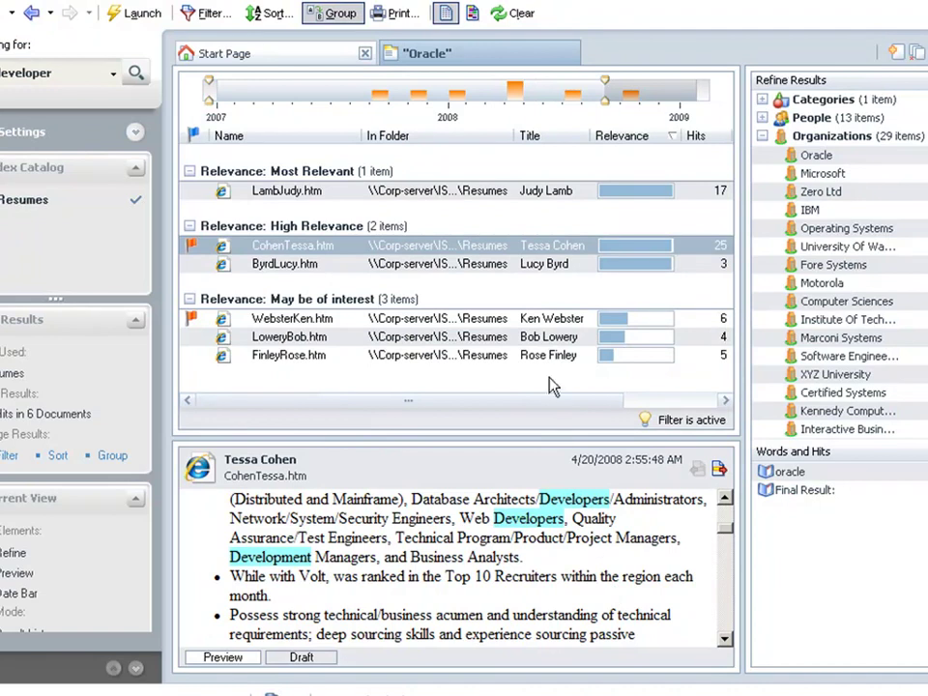
# Open the second flagged candidate's resume and annotate it 'Reviewed for Java Developer position.'
pyautogui.doubleClick(483, 247)
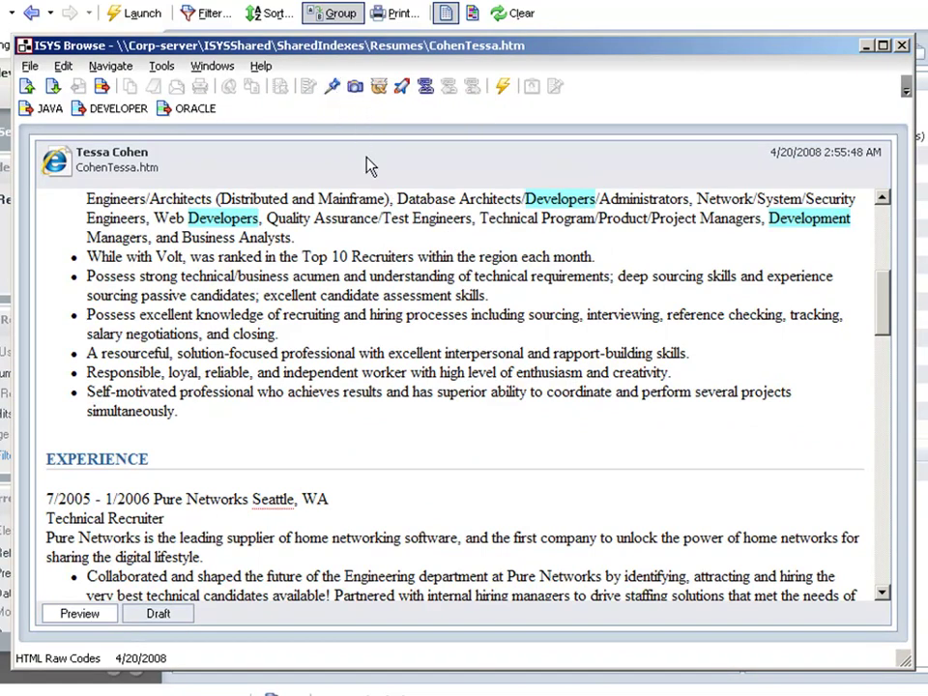
pyautogui.click(400, 288)
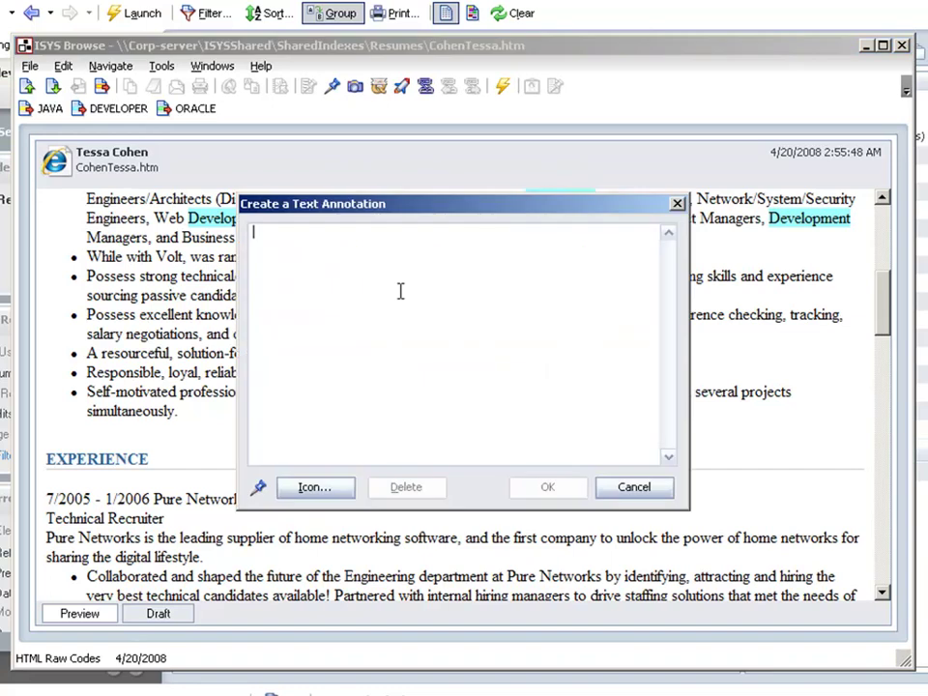
pyautogui.write('Reviewed fo')
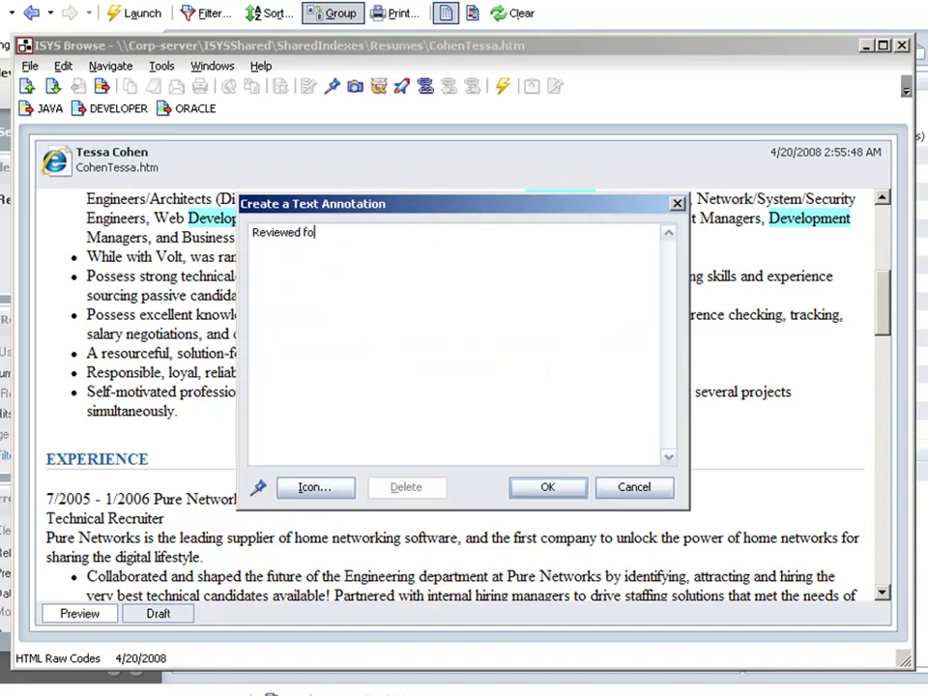
pyautogui.write('r Java Develop')
pyautogui.write('er position.')
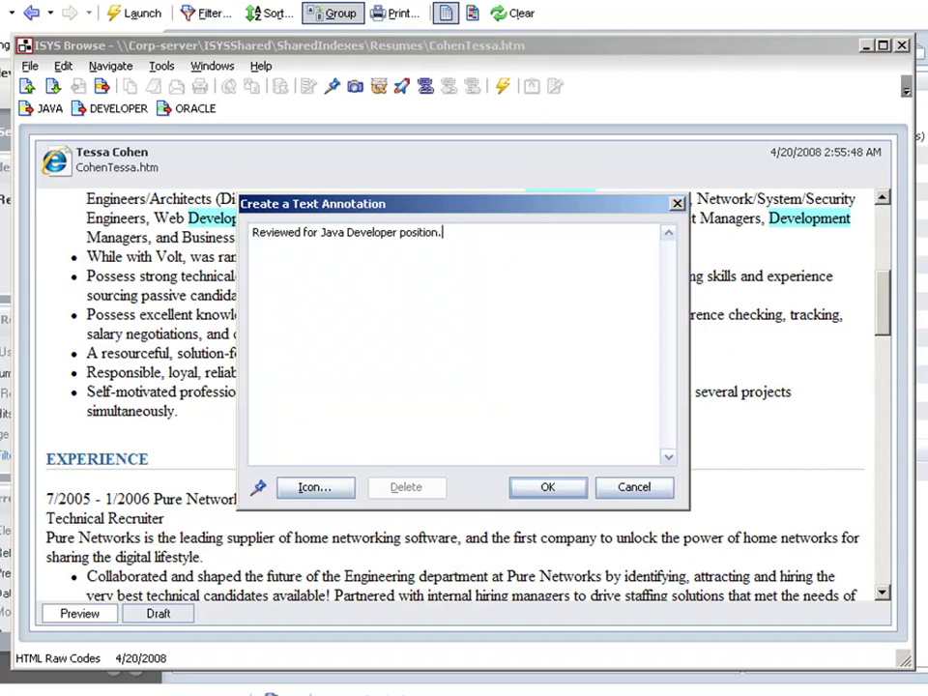
pyautogui.click(543, 488)
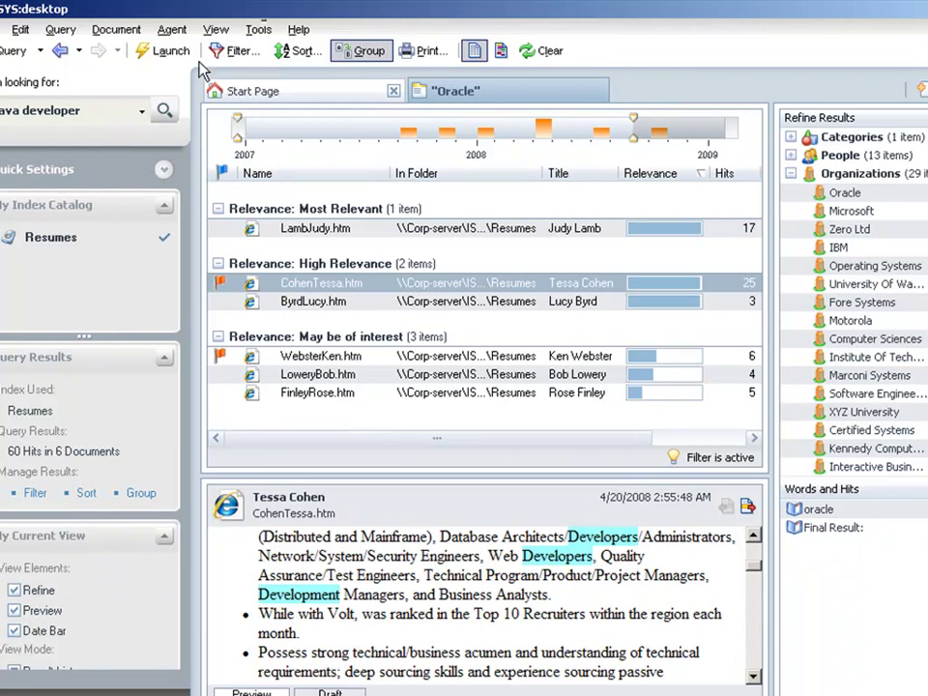
# Create an intelligent agent named 'Java Developer' from the current Oracle resume query
pyautogui.click(176, 31)
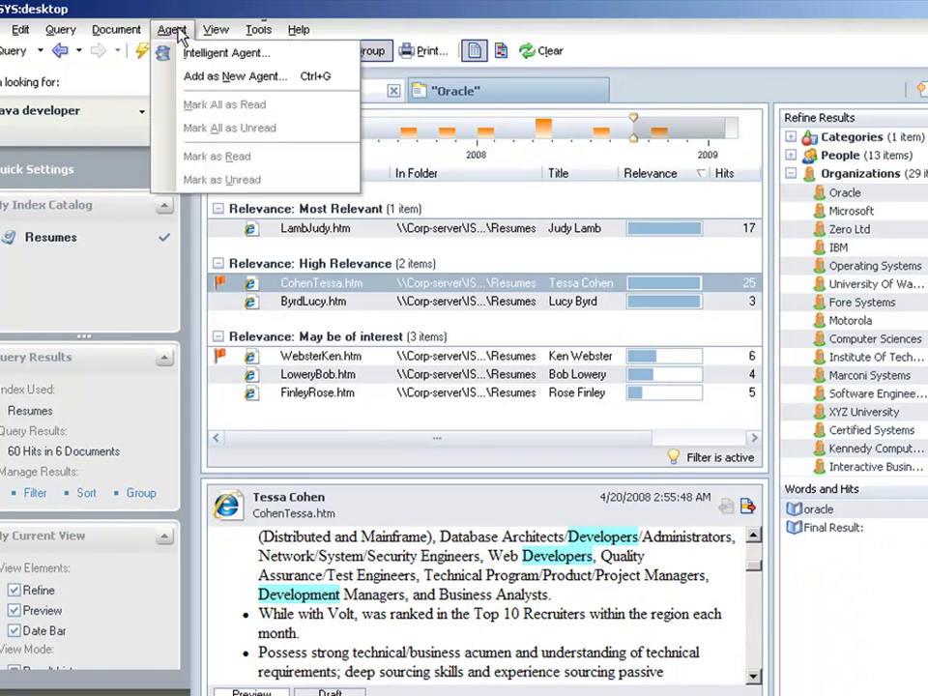
pyautogui.click(199, 79)
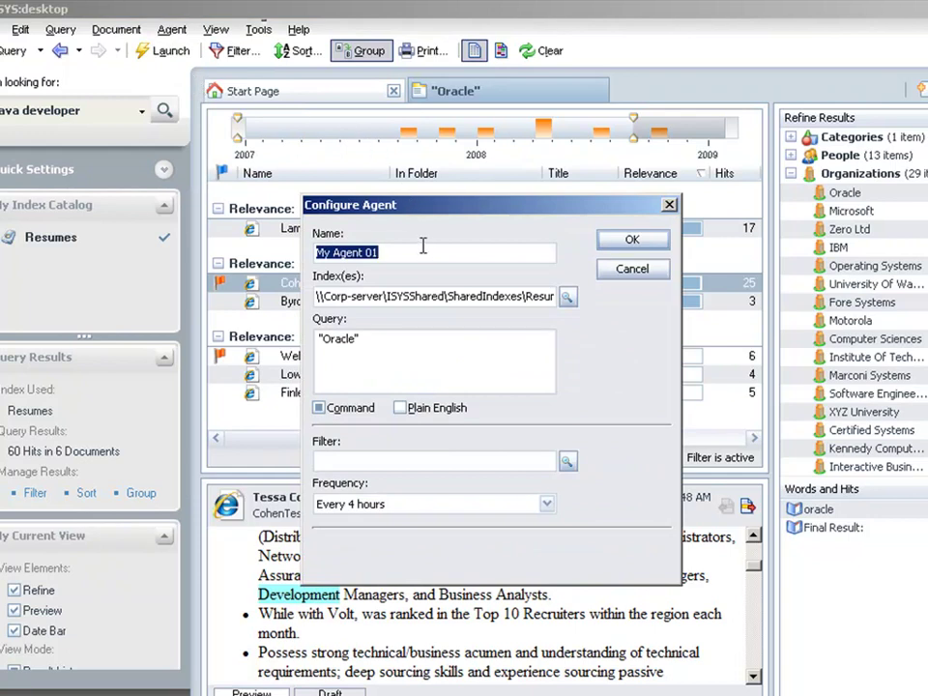
pyautogui.write('Java De')
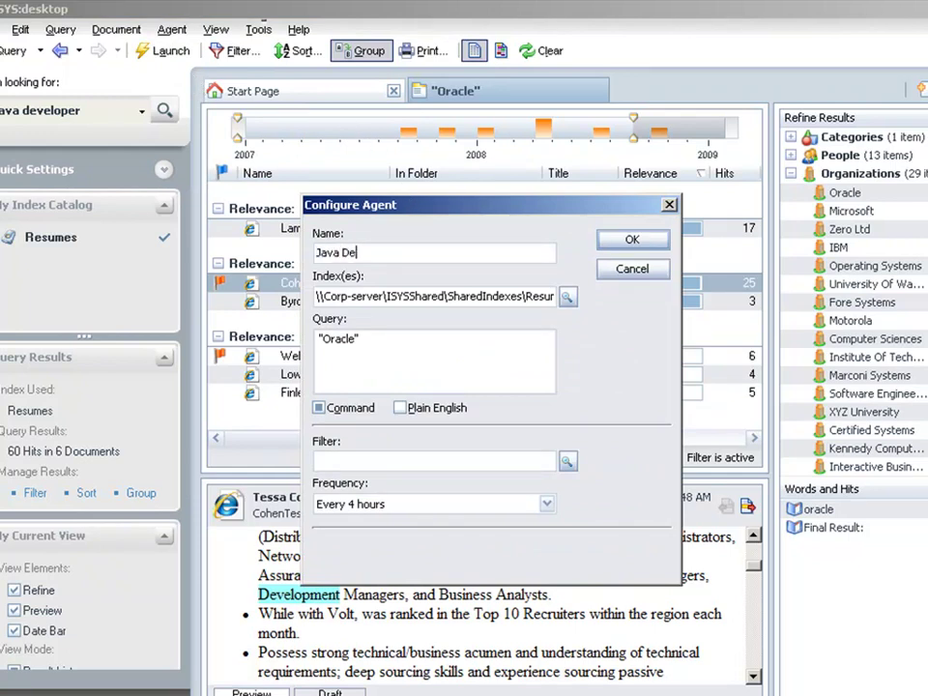
pyautogui.write('veloper')
pyautogui.click(606, 241)
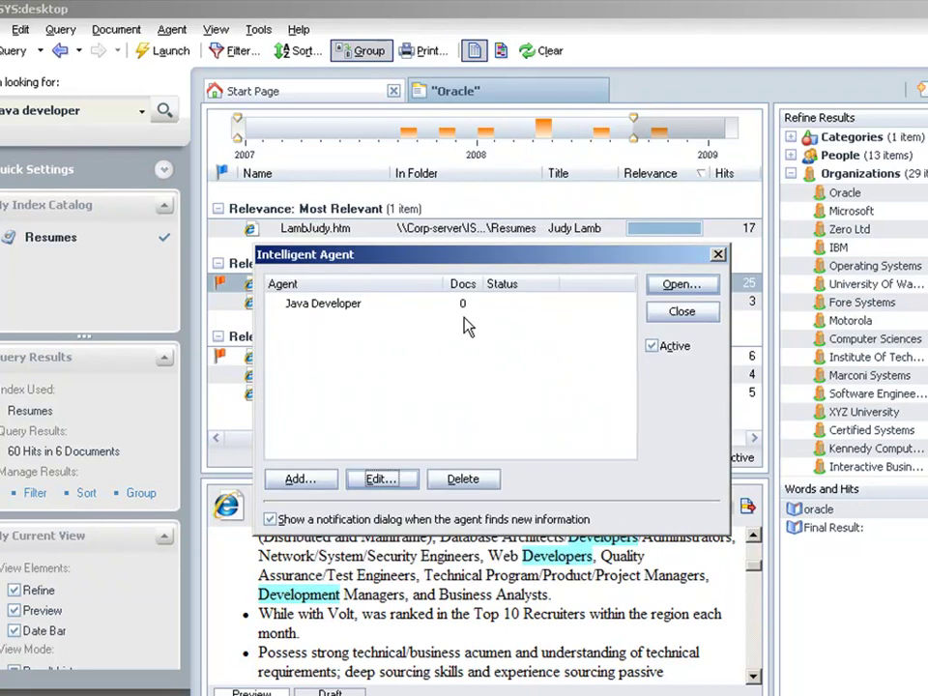